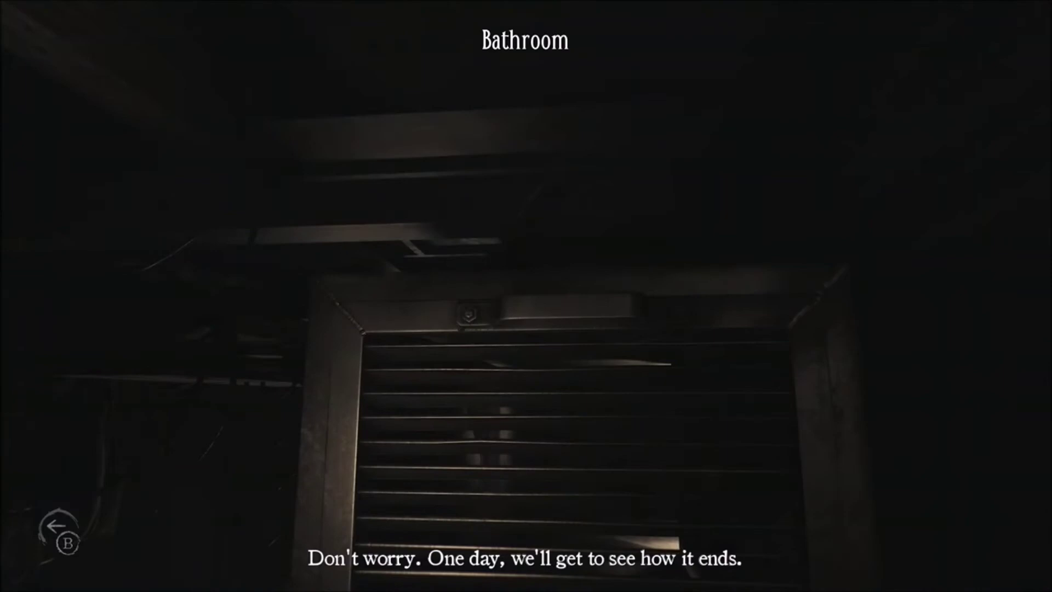
key("Escape")
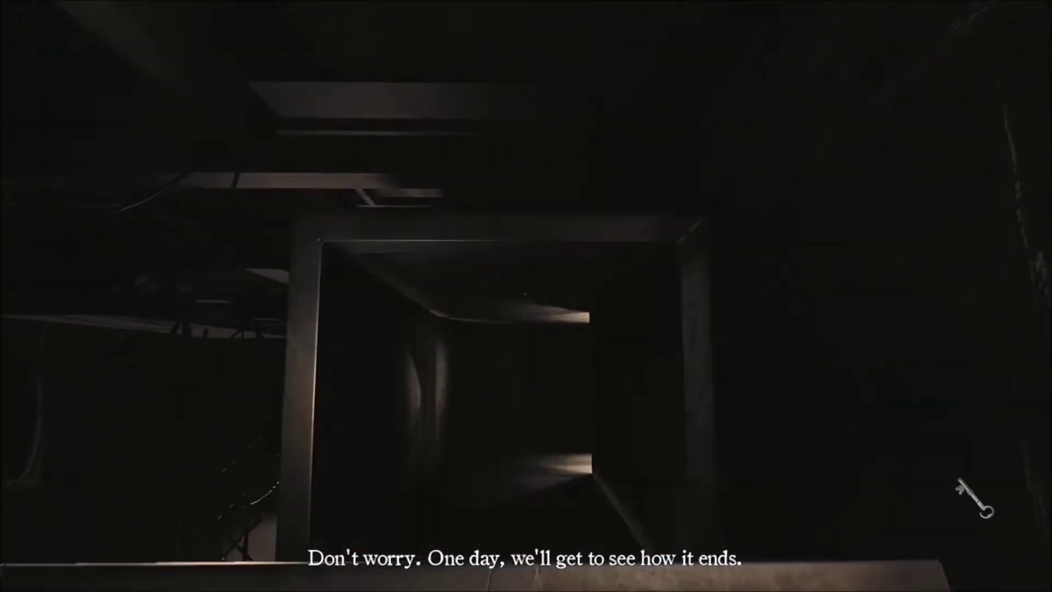